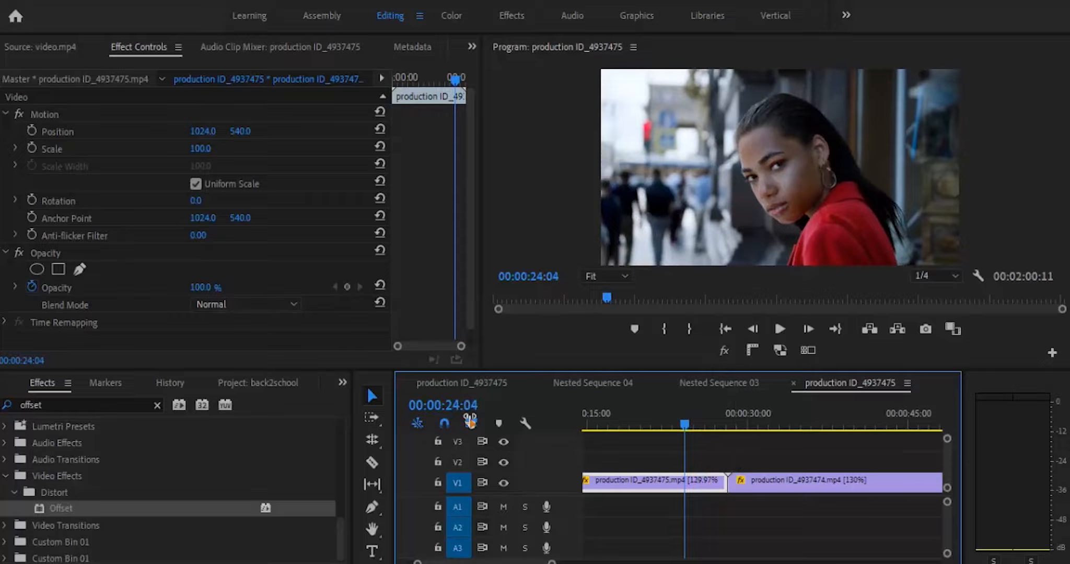
- Split the first clip on V1 with the Razor tool at 00:00:24:04
left_click(371, 463)
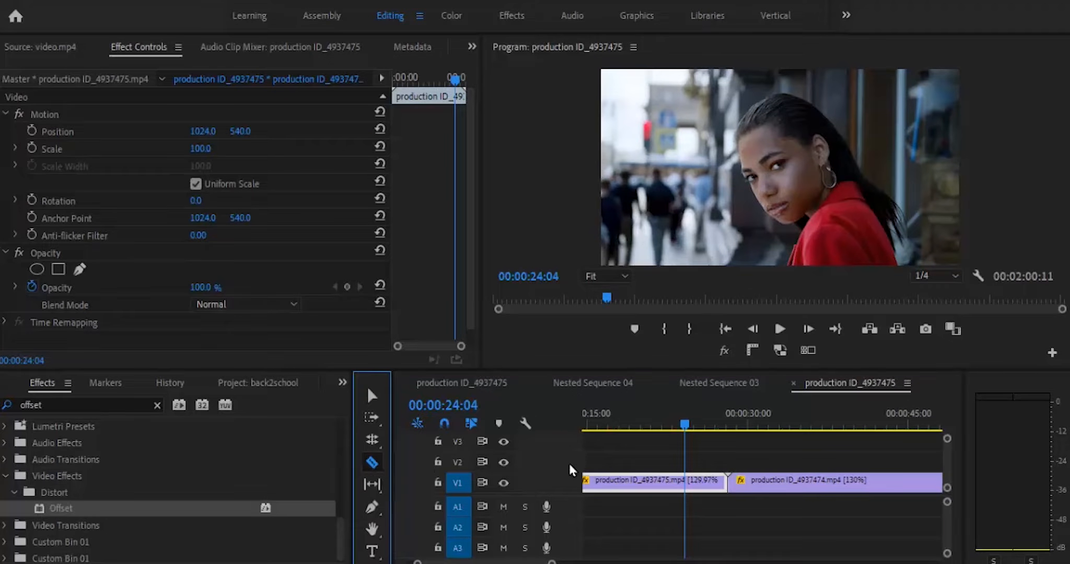
left_click(693, 481)
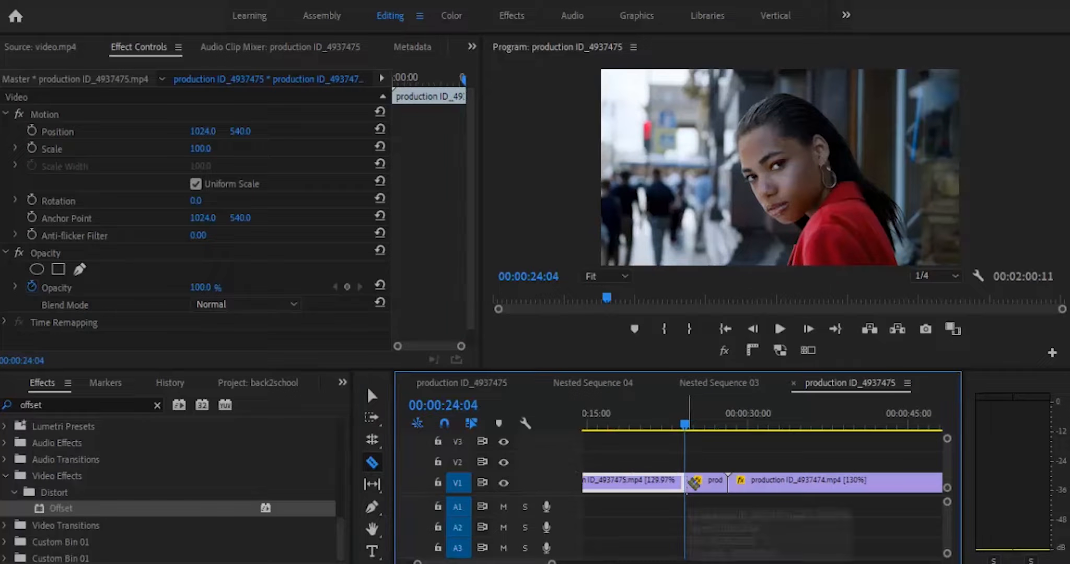
- Split the second clip on V1 at 00:00:32:04, four seconds after the cut between the two clips
left_click_drag(686, 427, 729, 432)
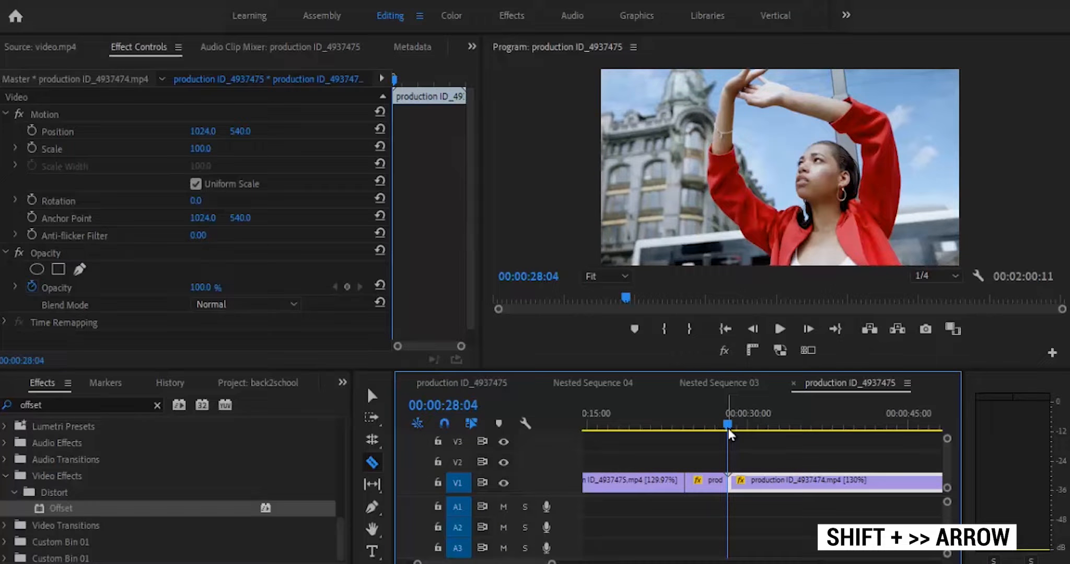
key("shift+Right")
key("shift+Right")
key("shift+Right")
key("shift+Right")
key("shift+Right")
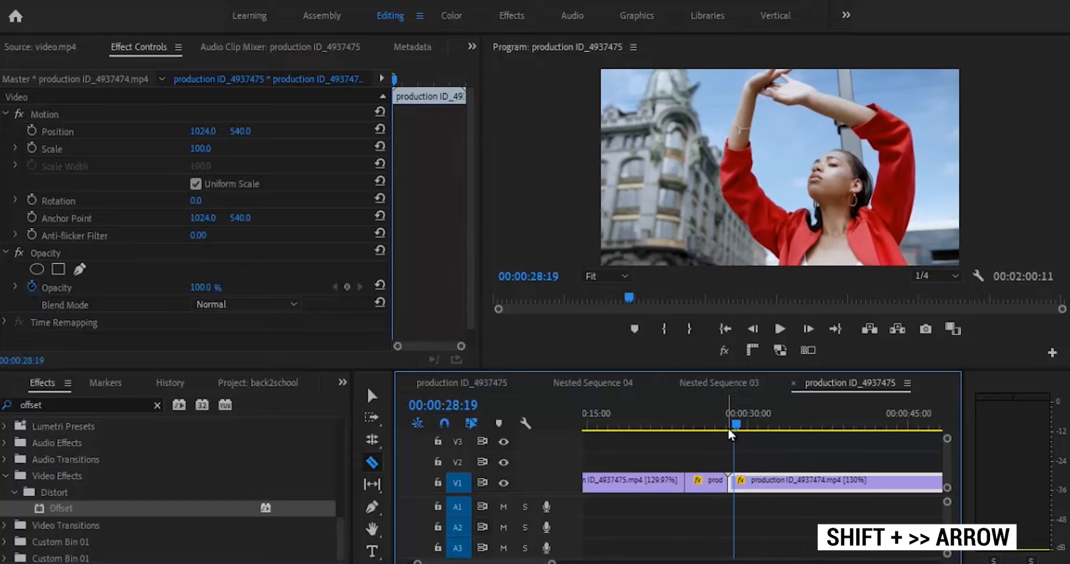
key("shift+Right")
key("shift+Right")
key("shift+Right")
key("shift+Right")
key("shift+Right")
key("shift+Right")
key("shift+Right")
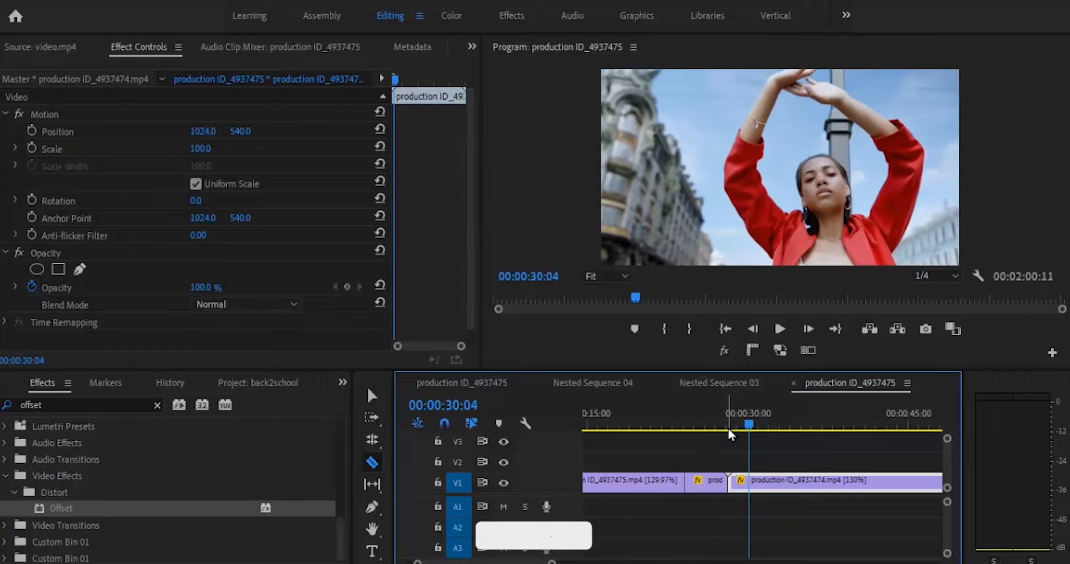
key("shift+Right")
key("shift+Right")
key("shift+Right")
key("shift+Right")
key("shift+Right")
key("shift+Right")
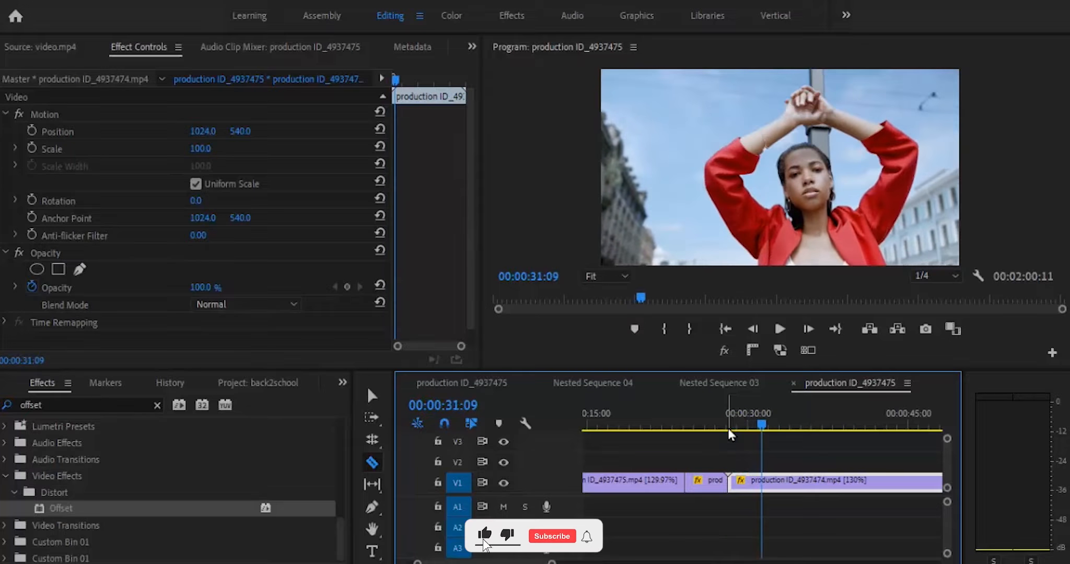
key("shift+Right")
key("shift+Right")
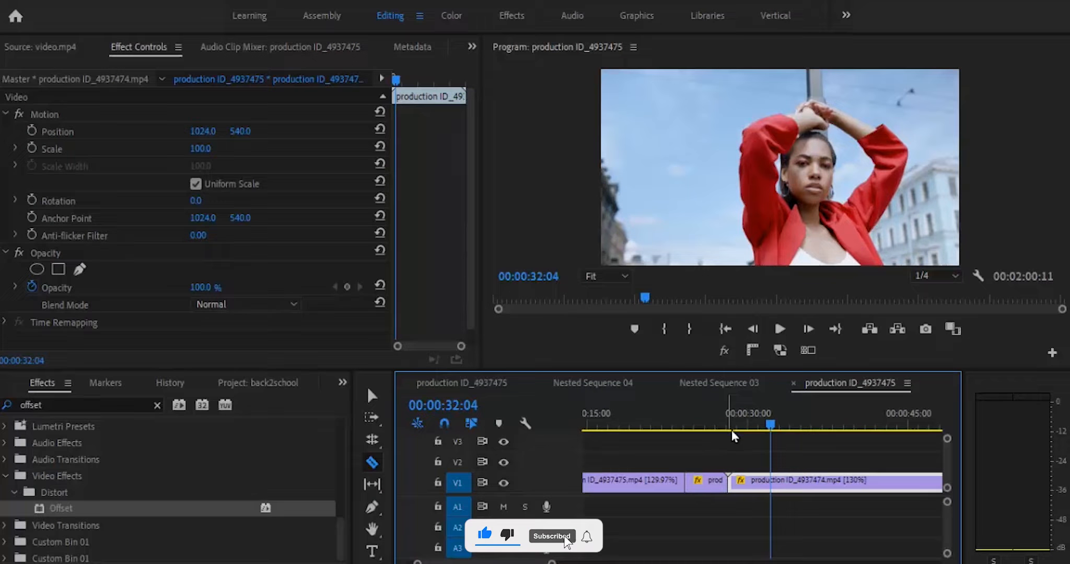
left_click(771, 478)
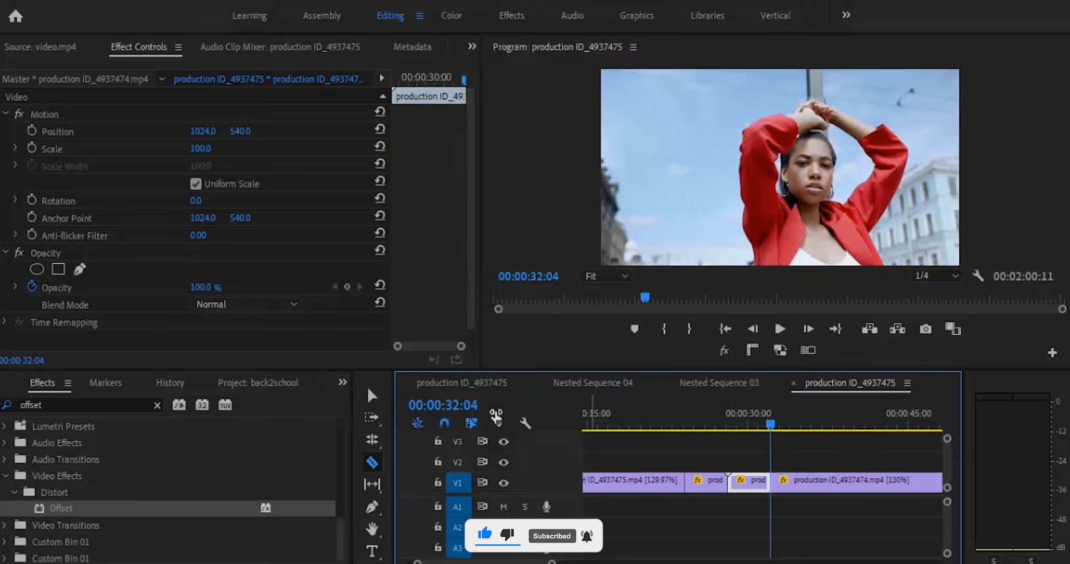
- Nest the two short clip pieces on either side of the original cut into one sequence with the default name
left_click(369, 400)
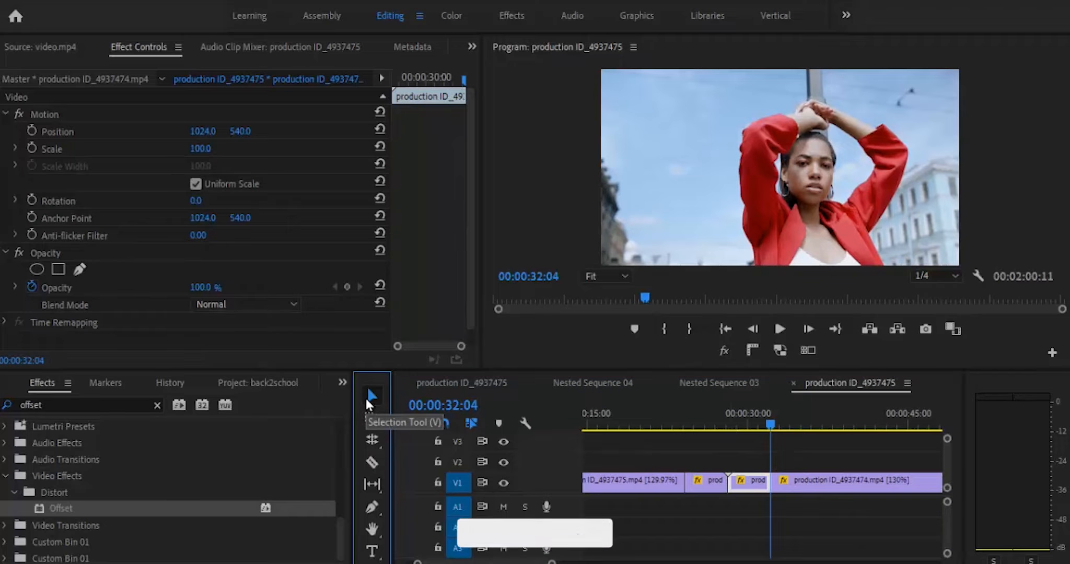
left_click_drag(745, 504, 701, 474)
right_click(701, 474)
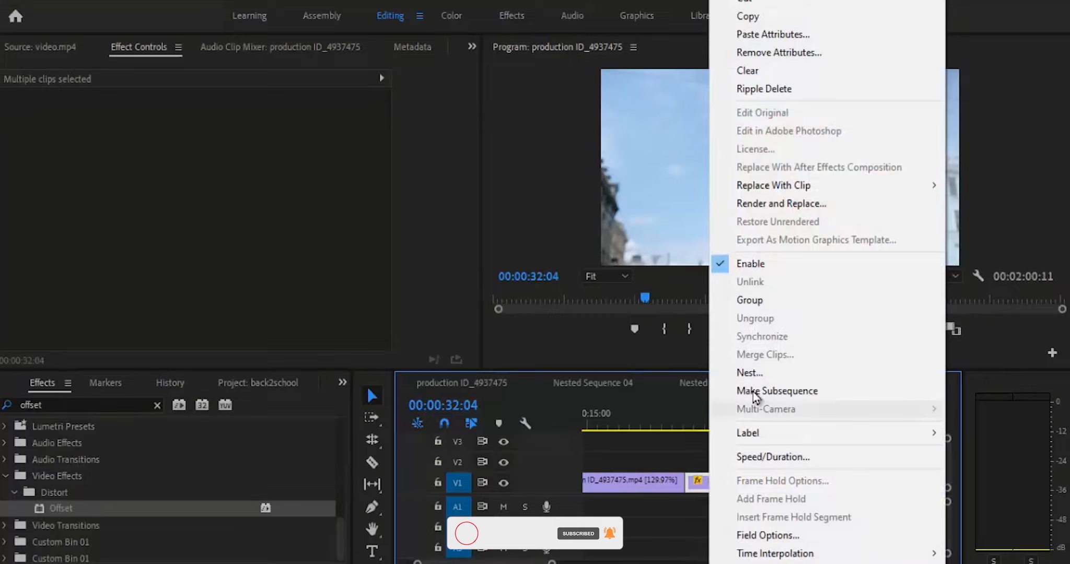
left_click(752, 373)
left_click(508, 305)
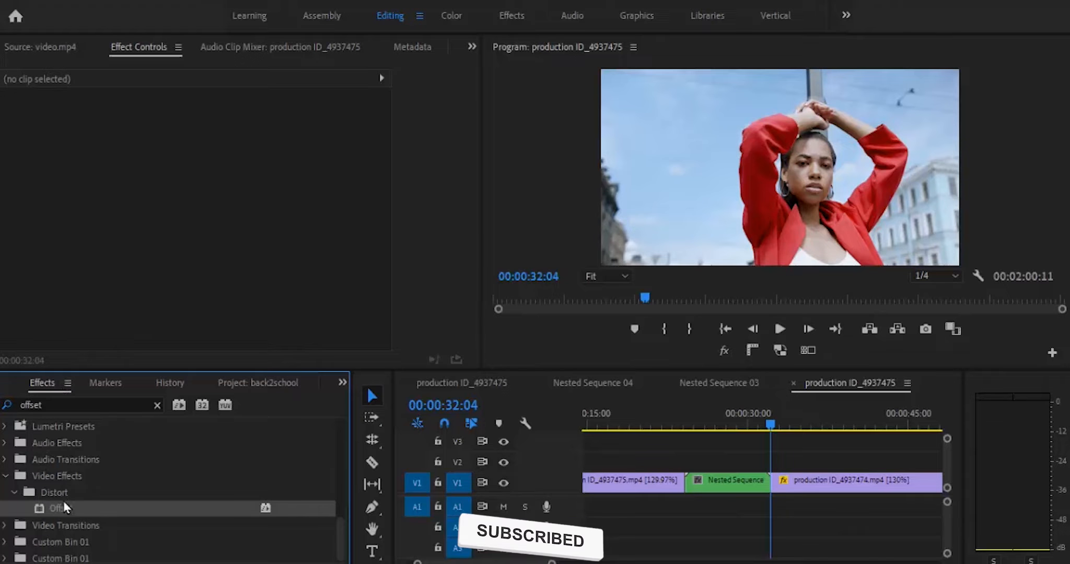
- Apply the Offset effect to the nested clip and start keyframing Shift Center To at its beginning, 00:00:24:04
left_click_drag(70, 514, 726, 491)
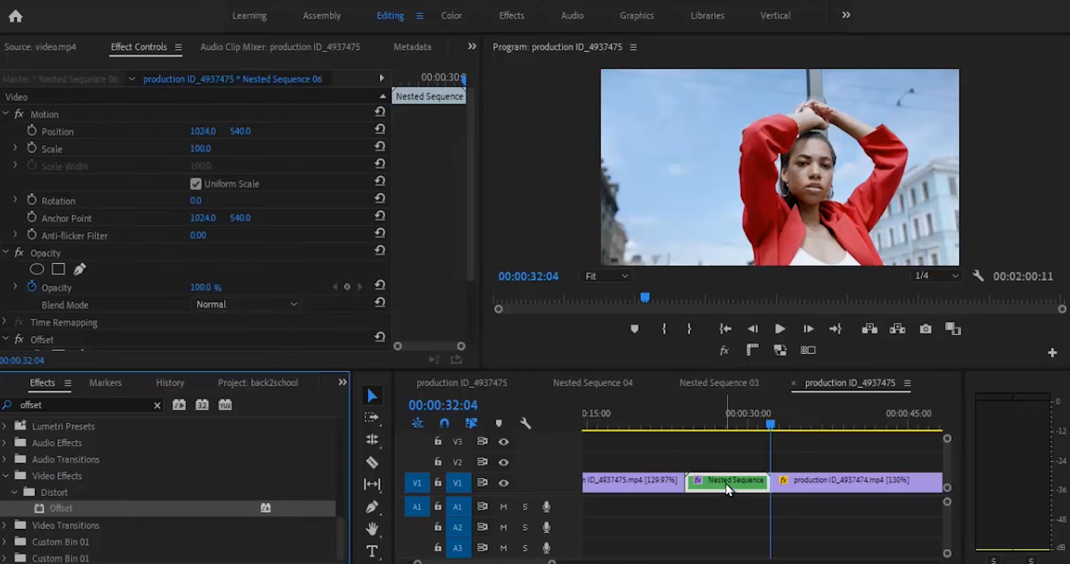
left_click(469, 192)
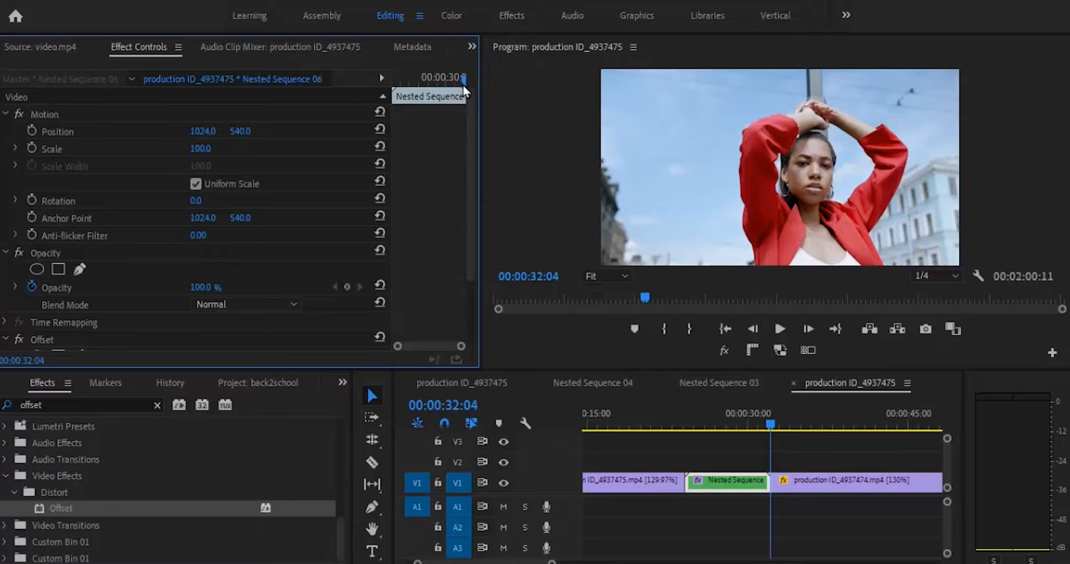
left_click_drag(464, 84, 383, 80)
left_click_drag(466, 127, 461, 244)
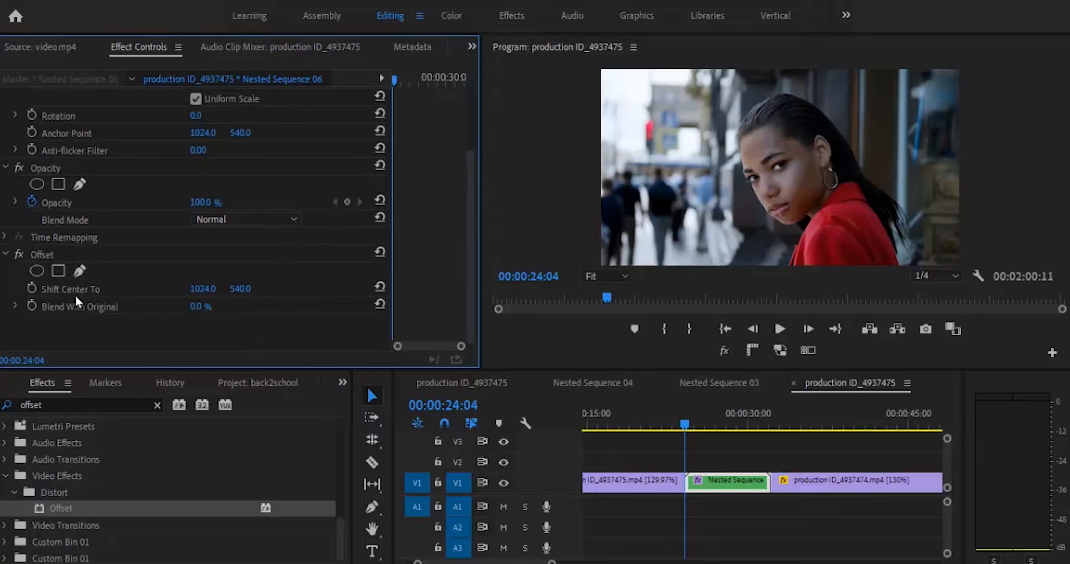
left_click(31, 288)
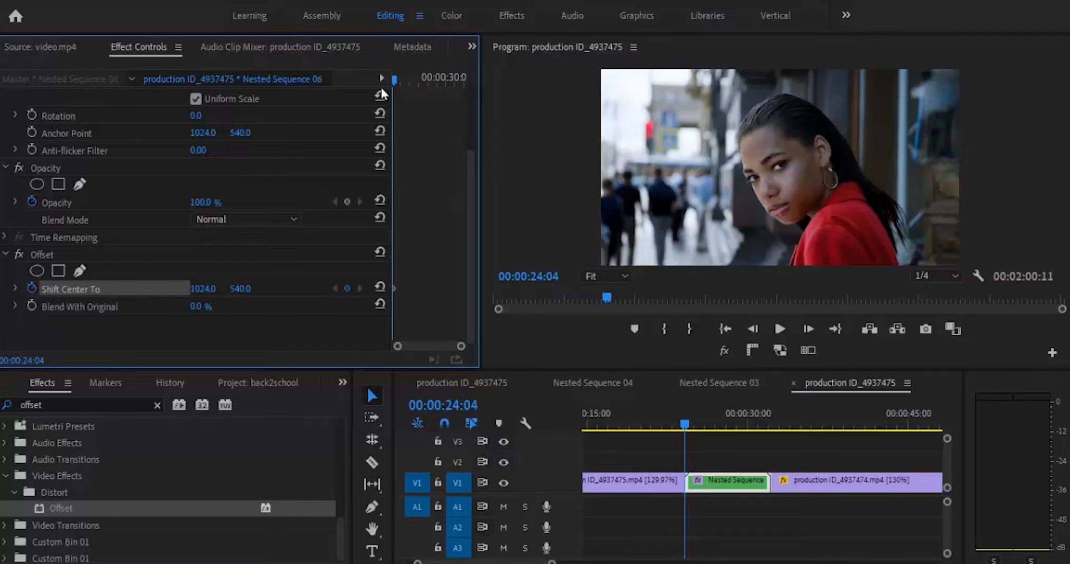
- Keyframe the Offset's vertical Shift Center To at -2700 near the nested clip's end, and move that keyframe to the very end
left_click_drag(393, 81, 454, 83)
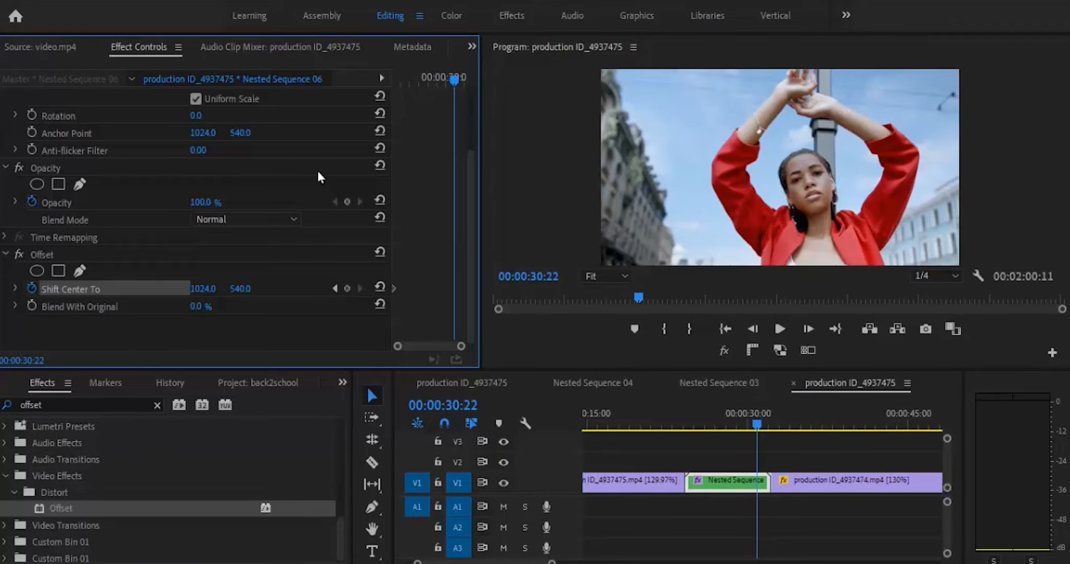
left_click_drag(241, 291, 256, 561)
left_click(247, 289)
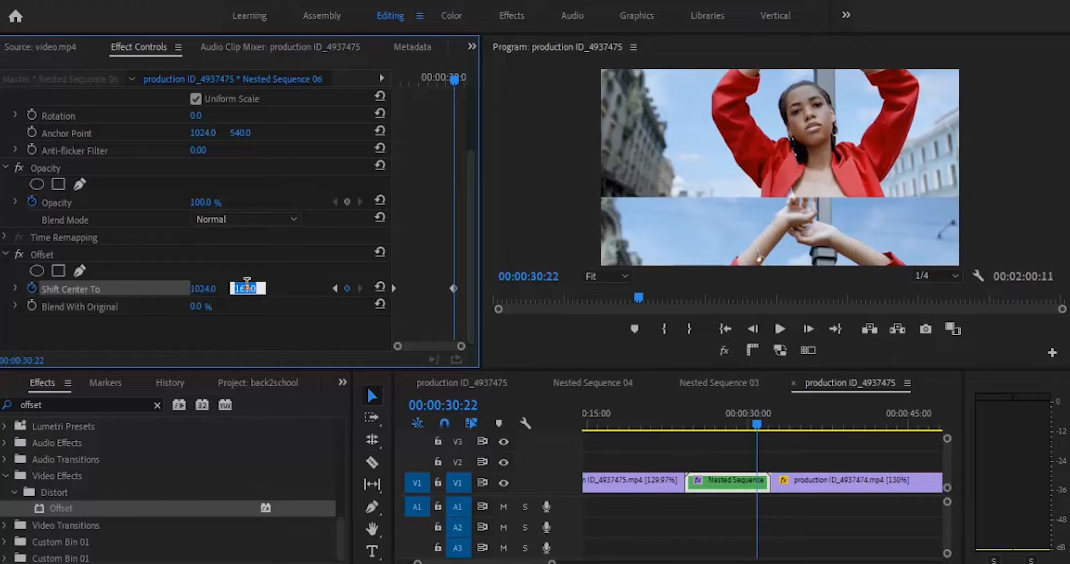
type("-25")
key("Return")
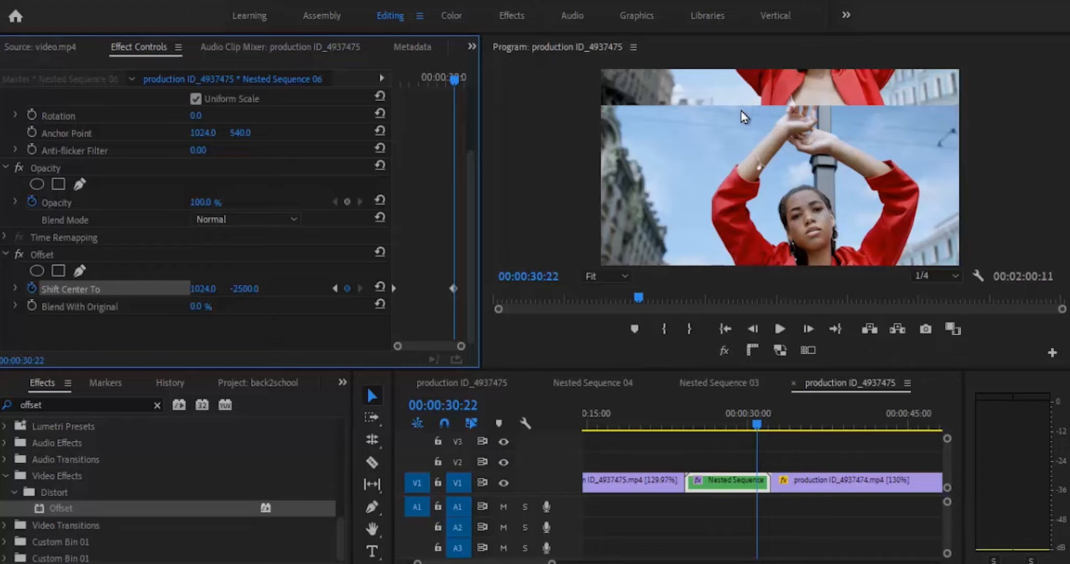
left_click_drag(243, 293, 273, 464)
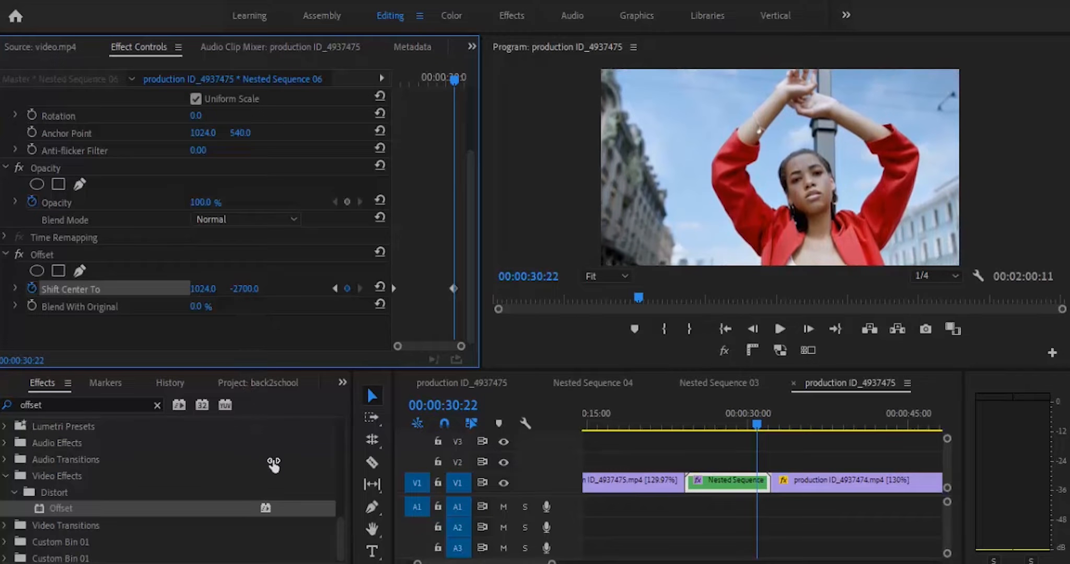
left_click_drag(453, 288, 502, 296)
- Play back the transition from shortly before the nested clip until just past its end
left_click(666, 429)
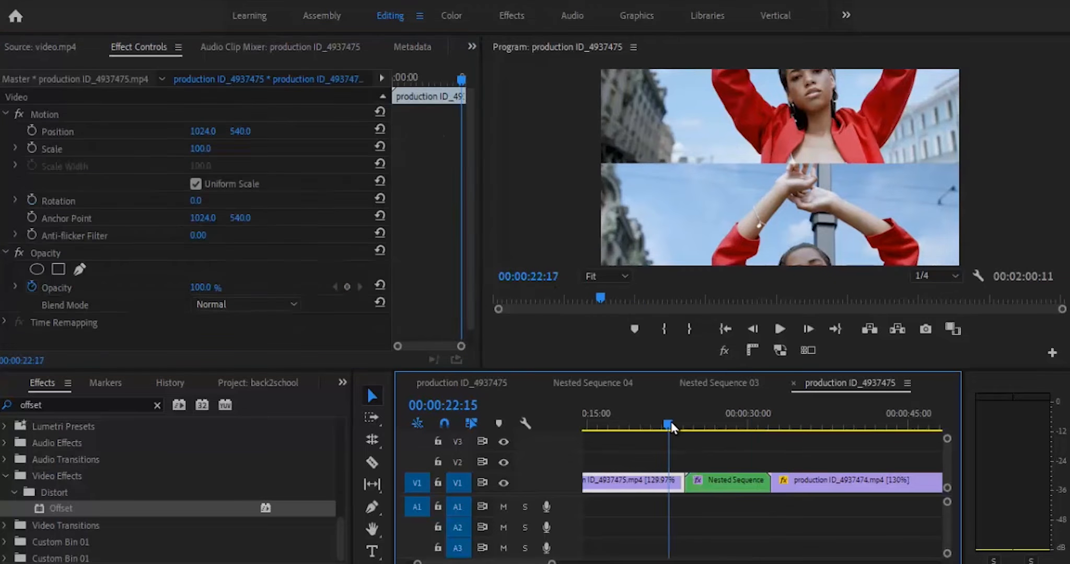
left_click(779, 329)
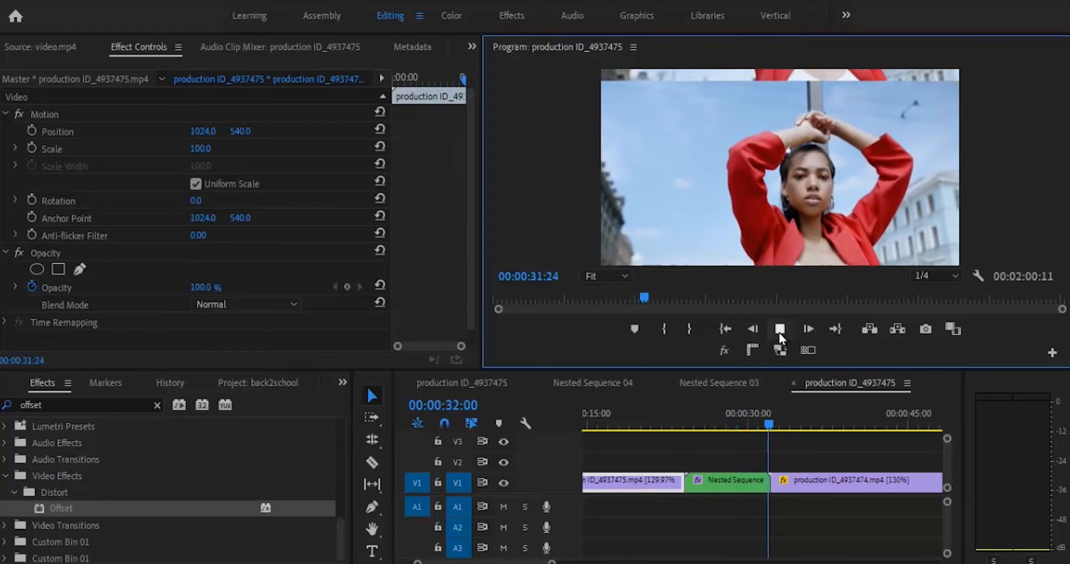
left_click(779, 331)
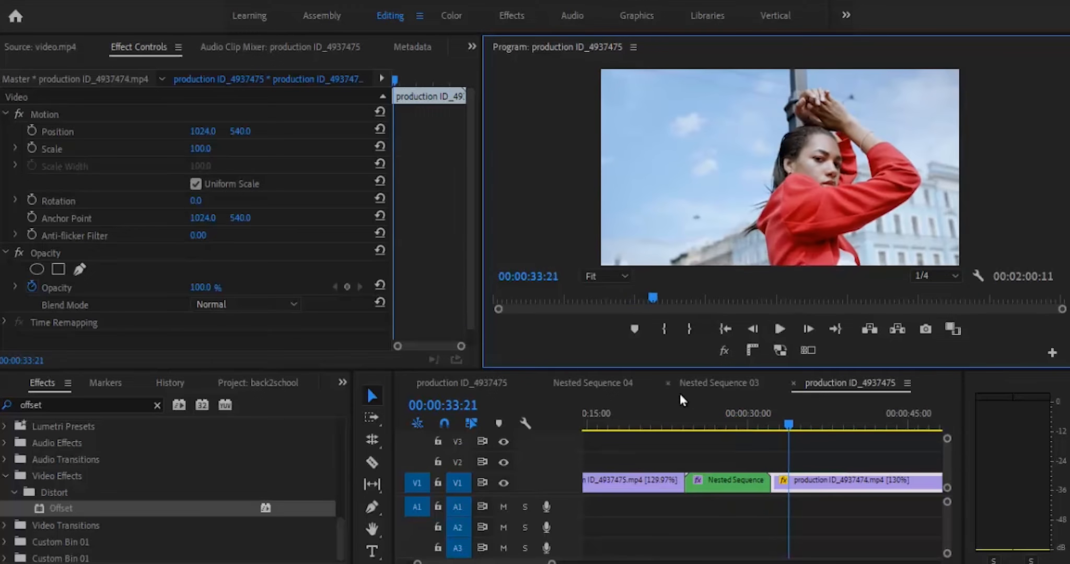
- Find the Transform effect by searching for "transf" and apply it to the nested clip
left_click(708, 415)
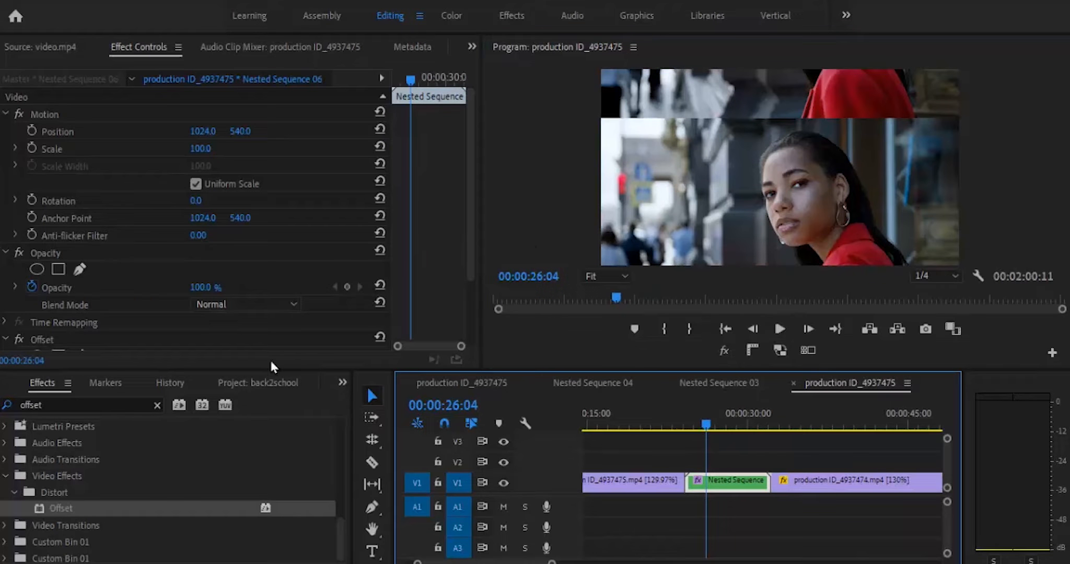
left_click(83, 406)
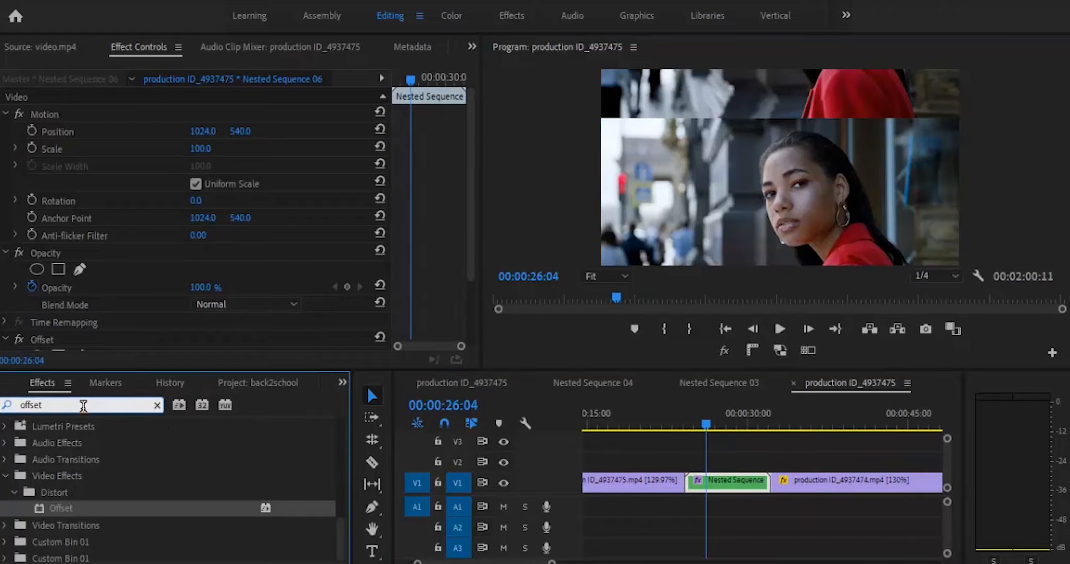
key("BackSpace")
key("BackSpace")
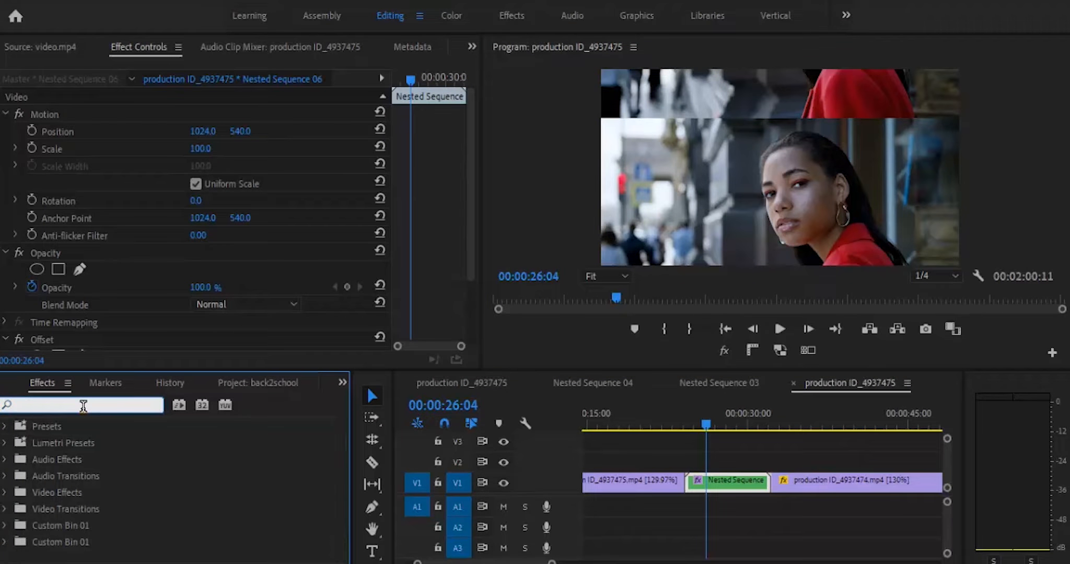
type("transf")
left_click(70, 526)
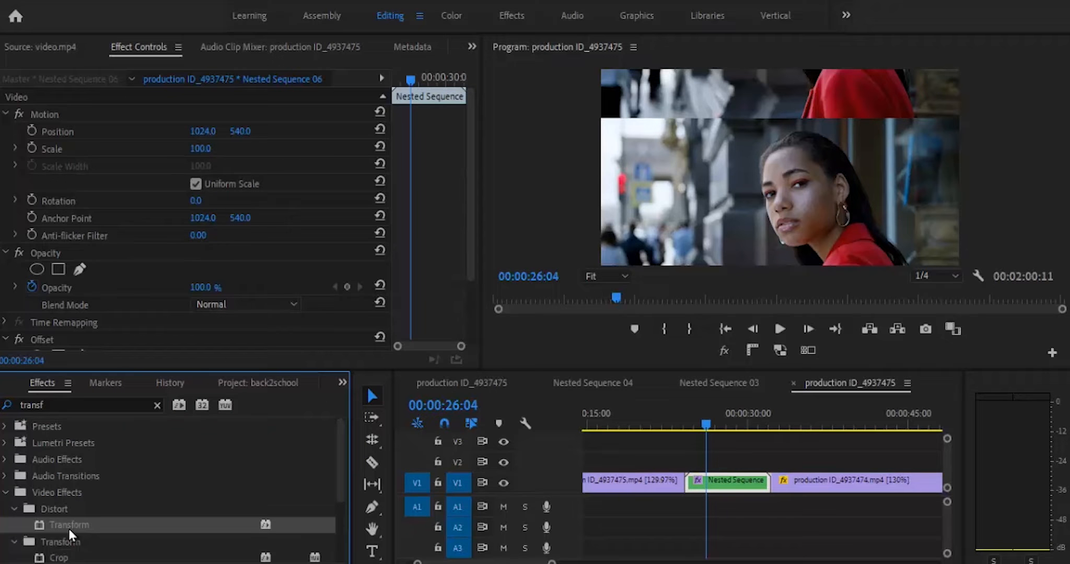
left_click_drag(68, 527, 723, 488)
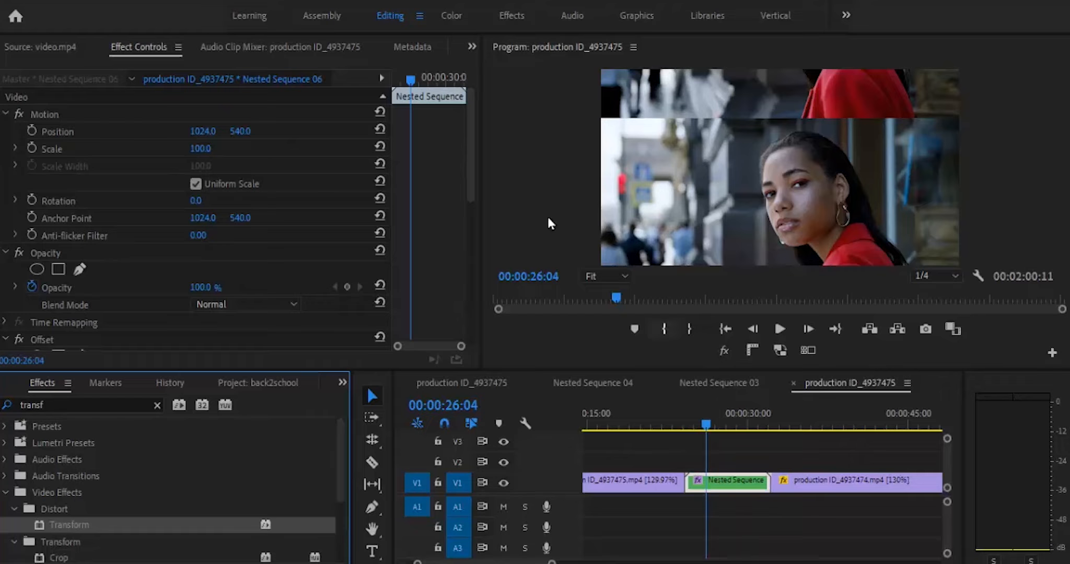
- Start keyframing the Transform effect's Scale at the nested clip's beginning, 00:00:24:04
left_click_drag(473, 152, 468, 272)
left_click_drag(411, 80, 389, 75)
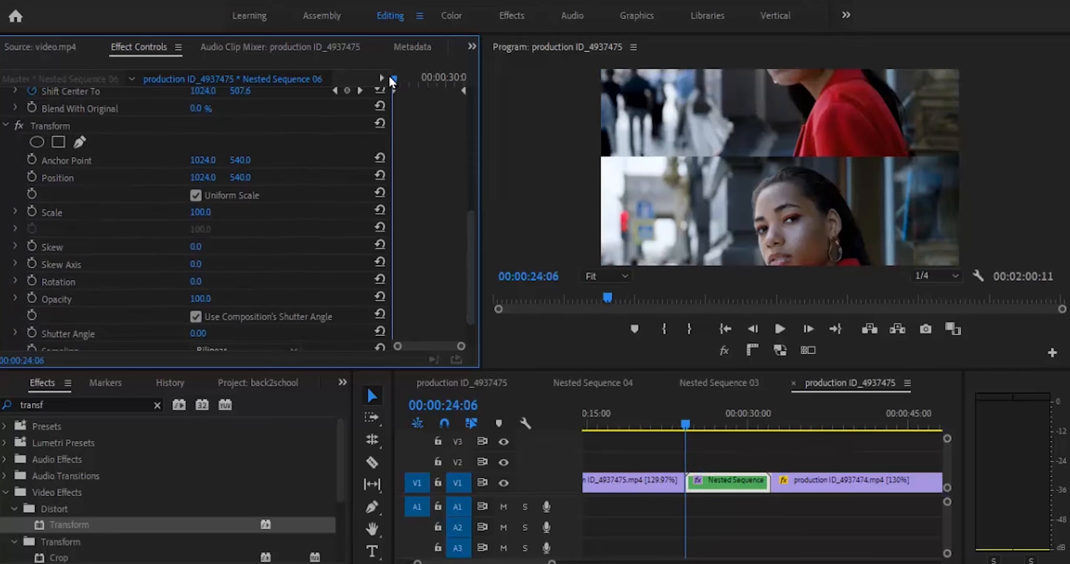
left_click_drag(472, 240, 474, 254)
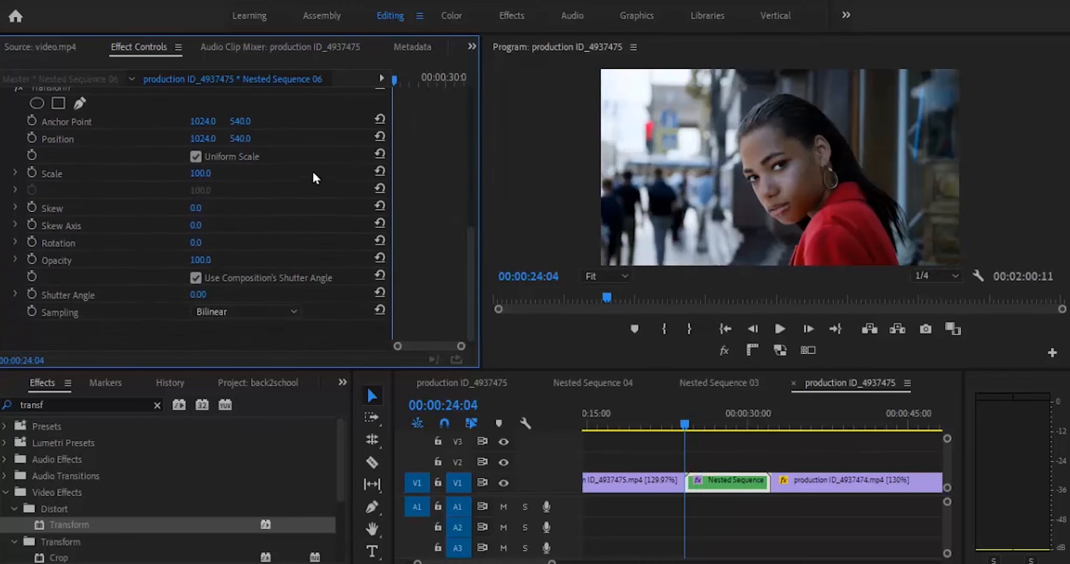
left_click(32, 174)
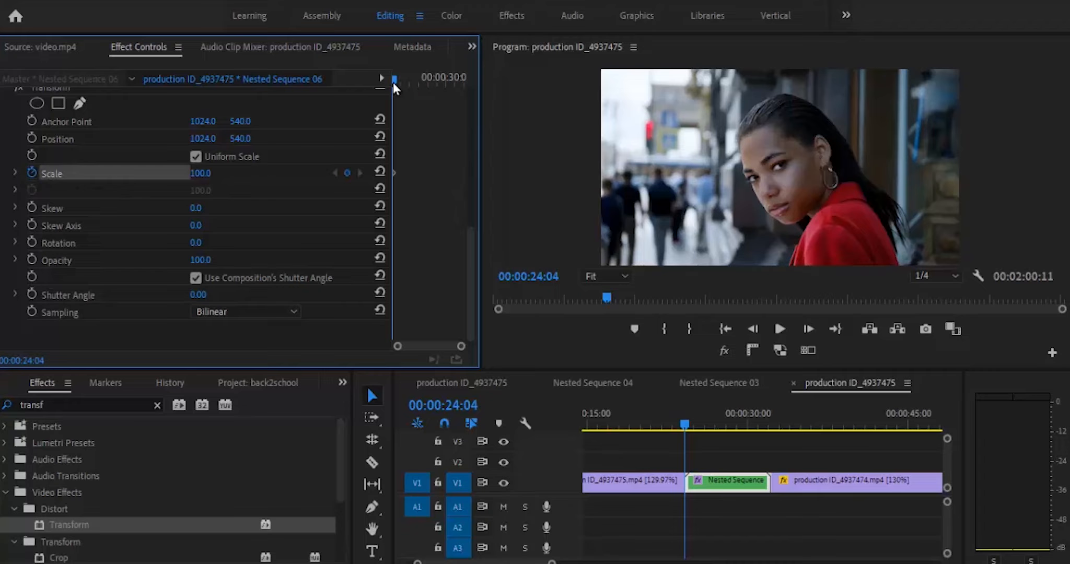
- Set the Transform Scale to 90 at 00:00:24:15
left_click_drag(393, 82, 397, 82)
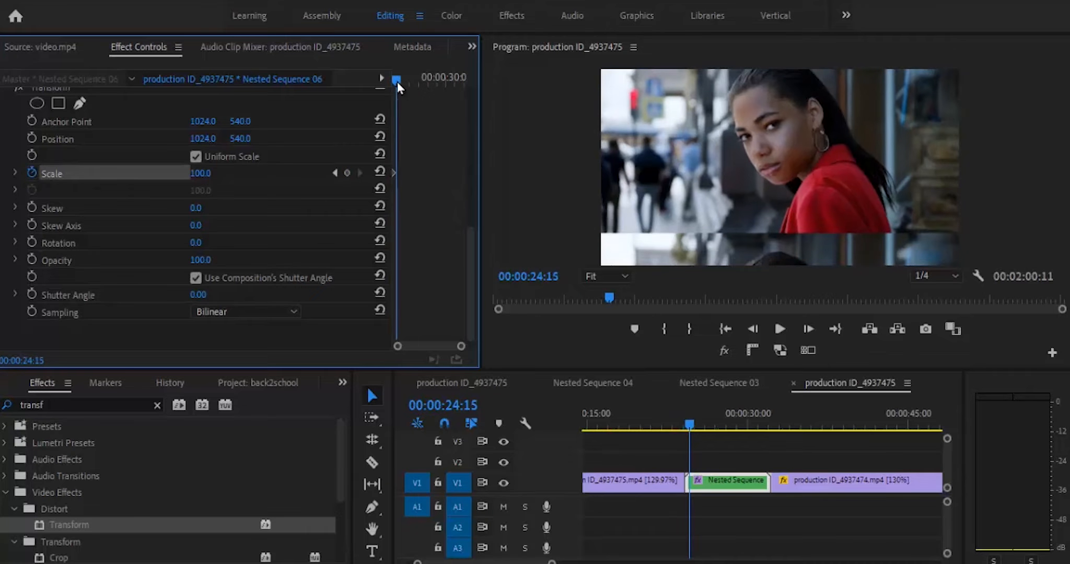
left_click(199, 174)
type("9")
key("Return")
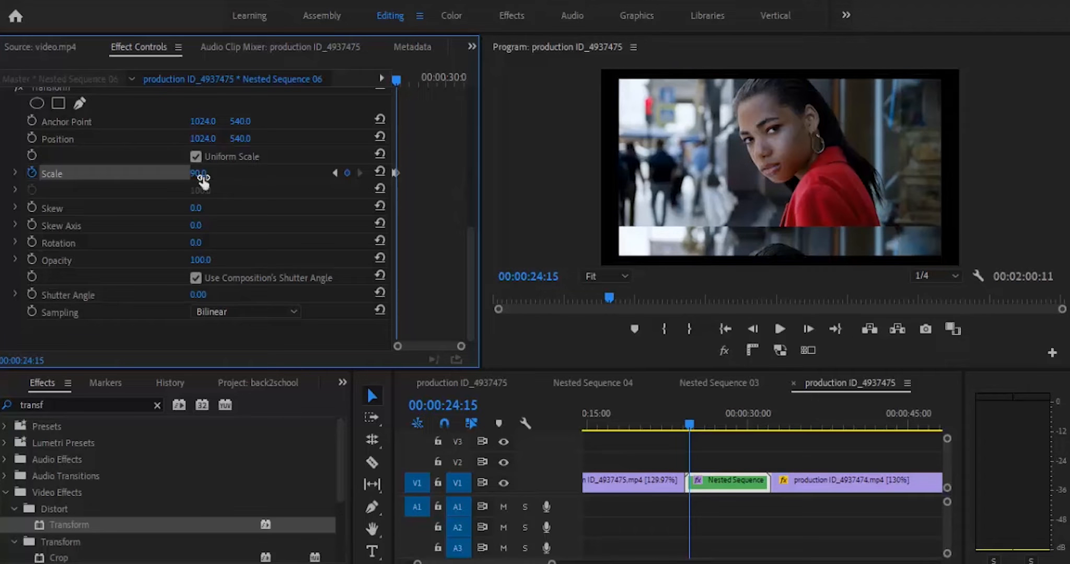
- Add a Transform Scale keyframe holding 90 at 00:00:31:01 and set the Scale to 100 at 00:00:31:16
left_click_drag(396, 80, 456, 86)
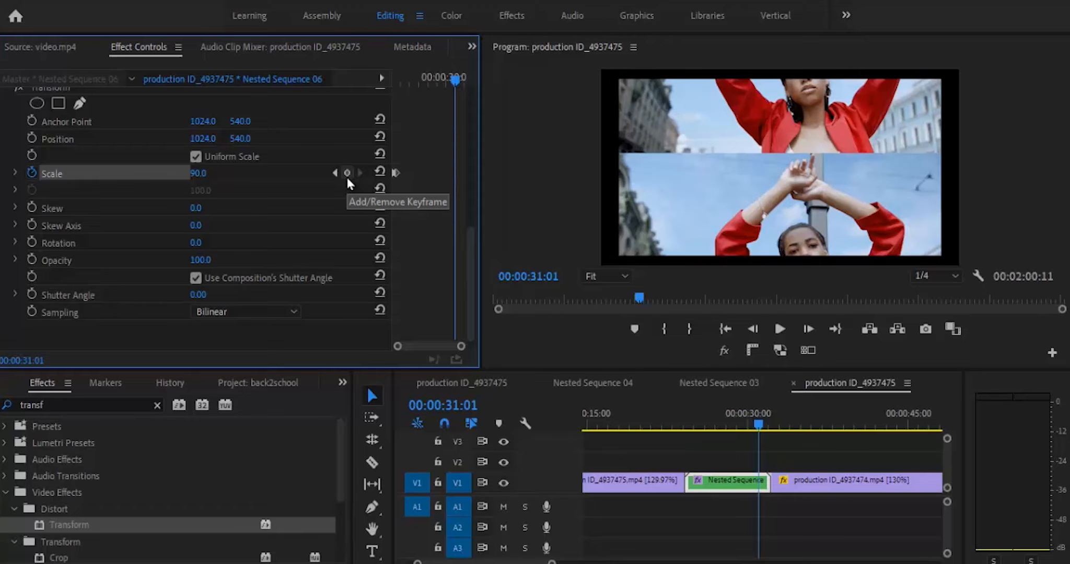
left_click(347, 176)
left_click_drag(456, 82, 460, 83)
left_click(211, 171)
type("10")
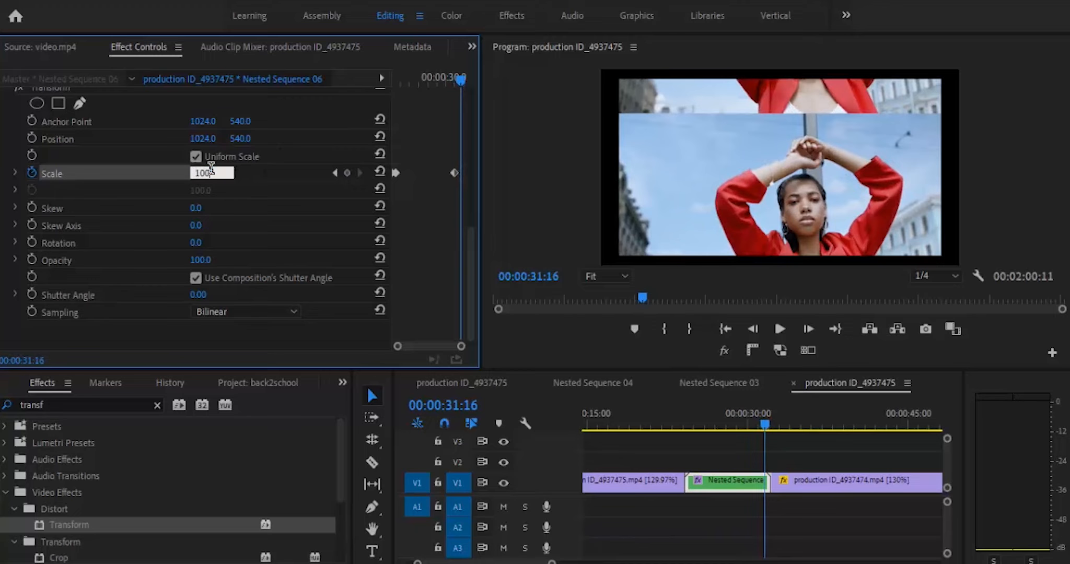
key("Return")
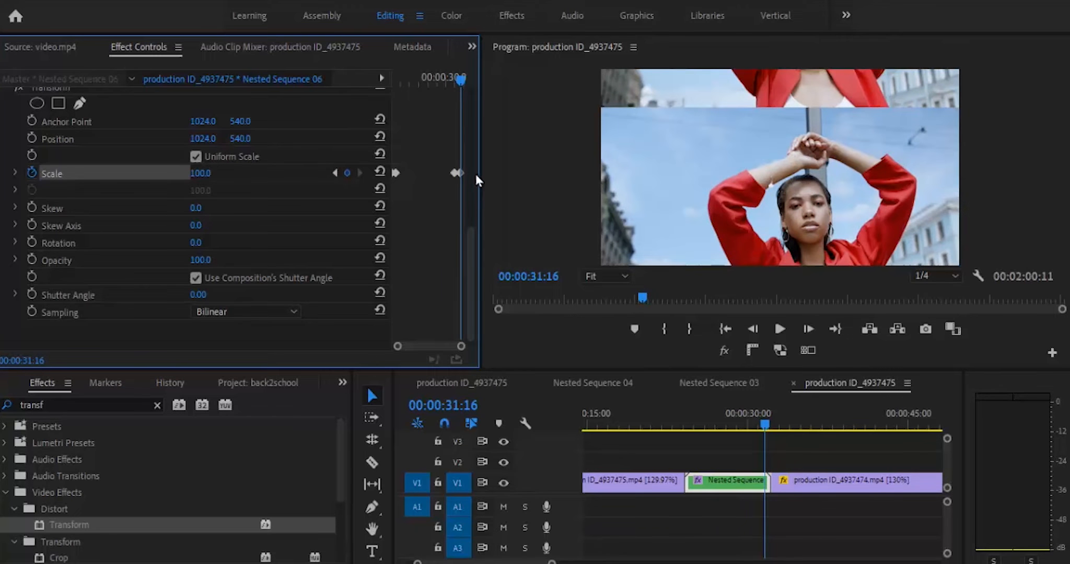
- Move the last Transform Scale keyframe slightly later, toward the nested clip's end, and play back the transition from 00:00:23:02
left_click_drag(461, 174, 468, 171)
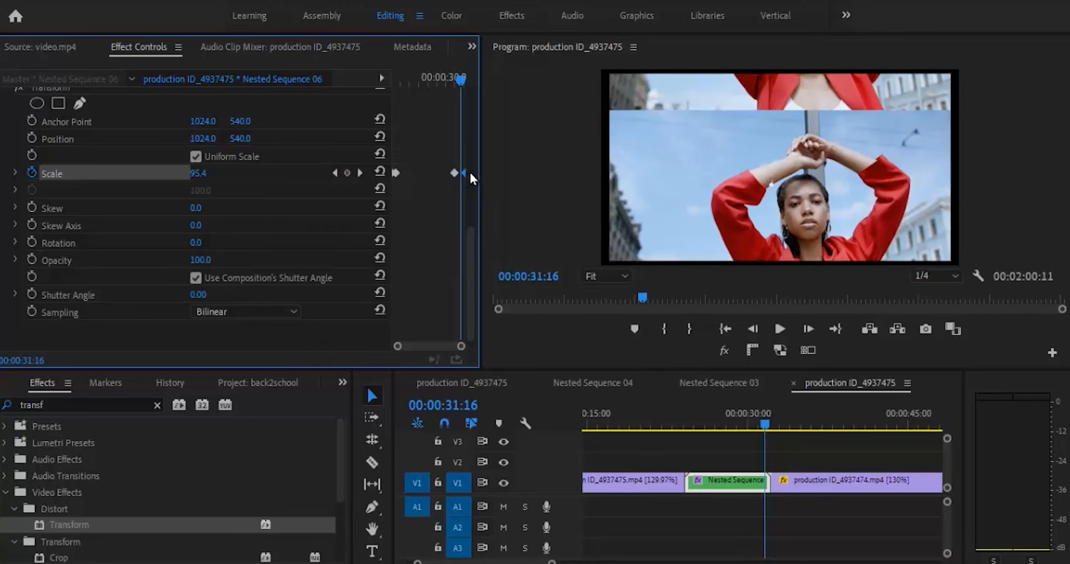
left_click(676, 420)
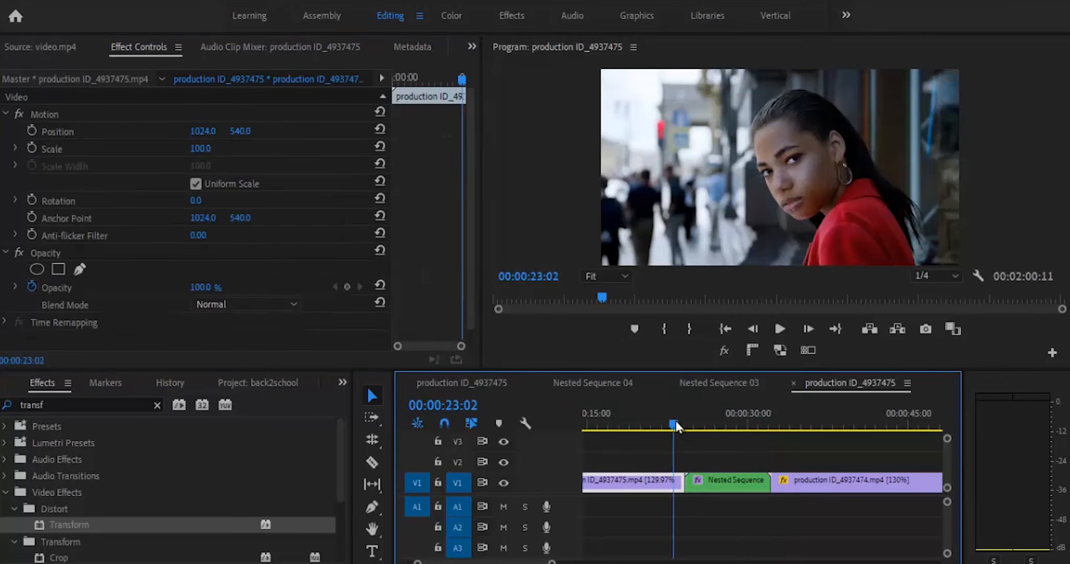
left_click(778, 328)
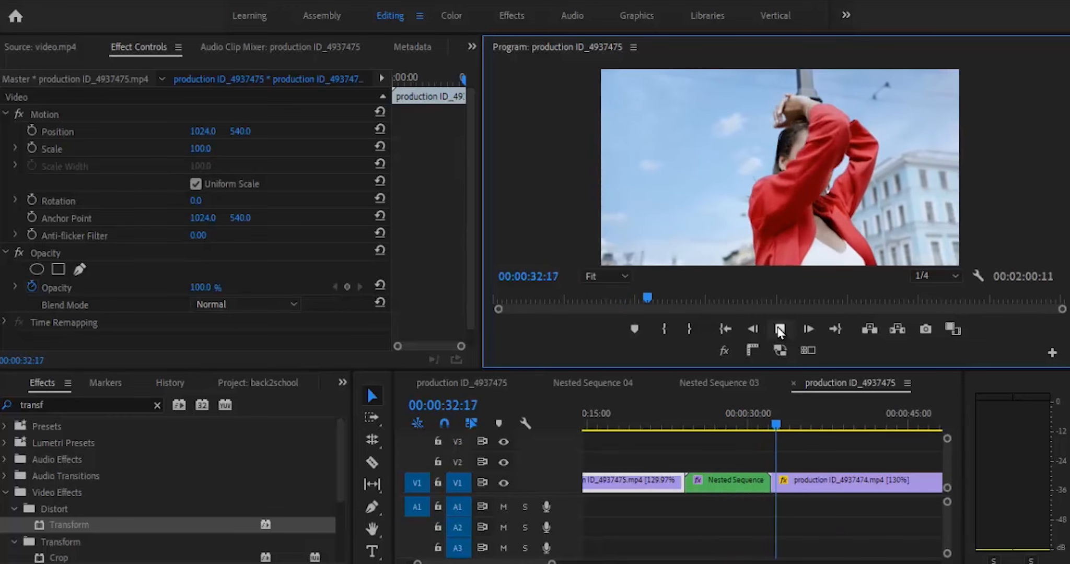
left_click(779, 330)
- Create a 2048 × 1080, 25 fps adjustment layer in the roll bin and place it on V2 spanning the nested clip
left_click(722, 414)
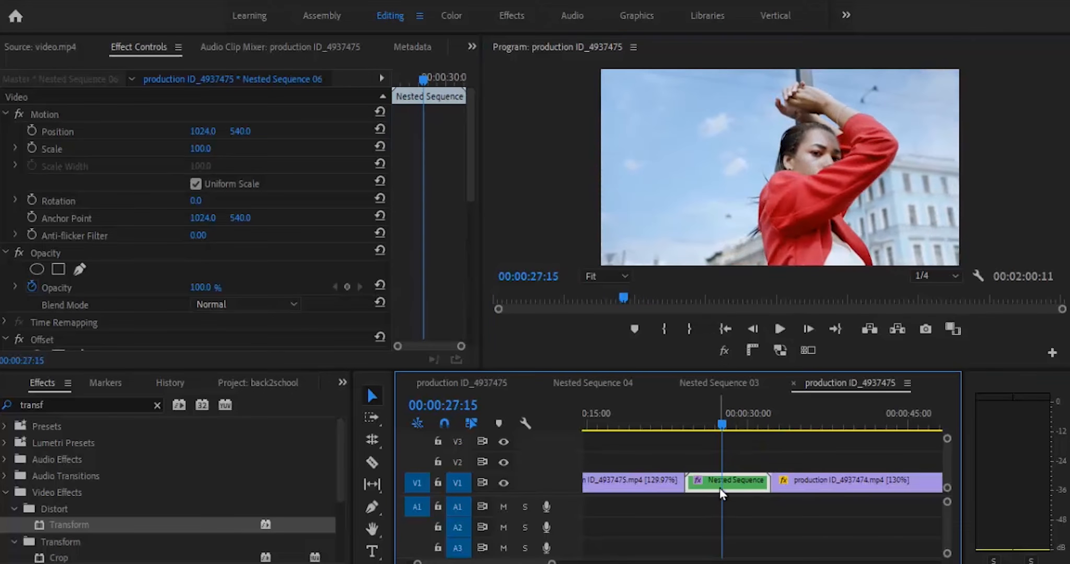
left_click(343, 382)
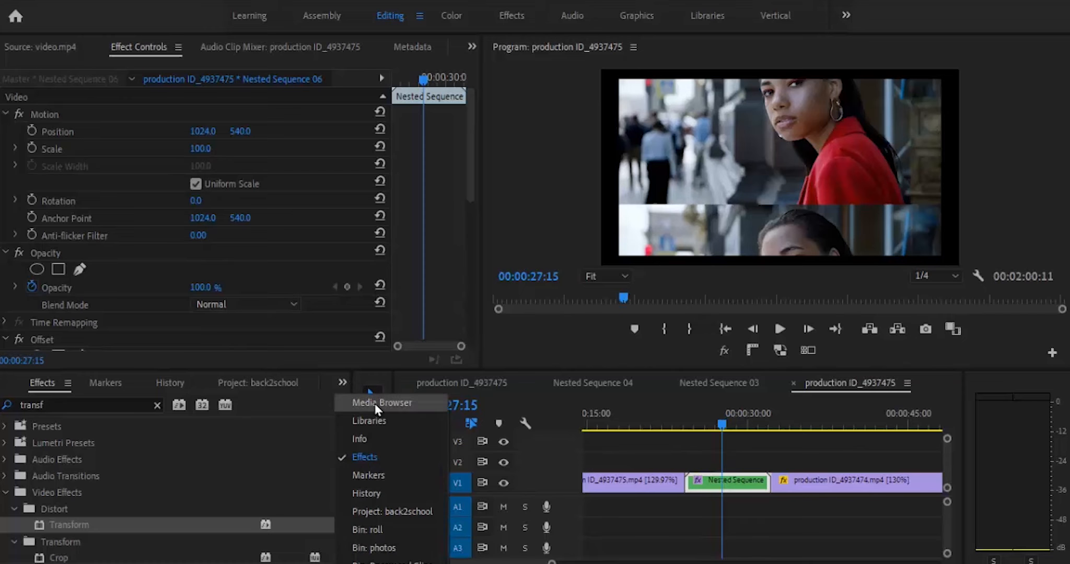
left_click(380, 529)
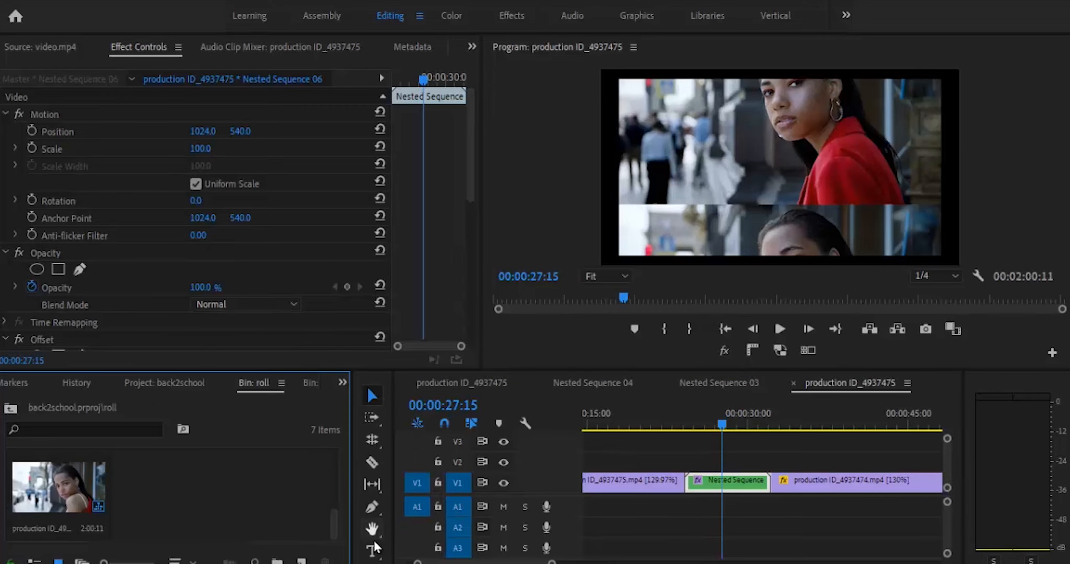
left_click(301, 561)
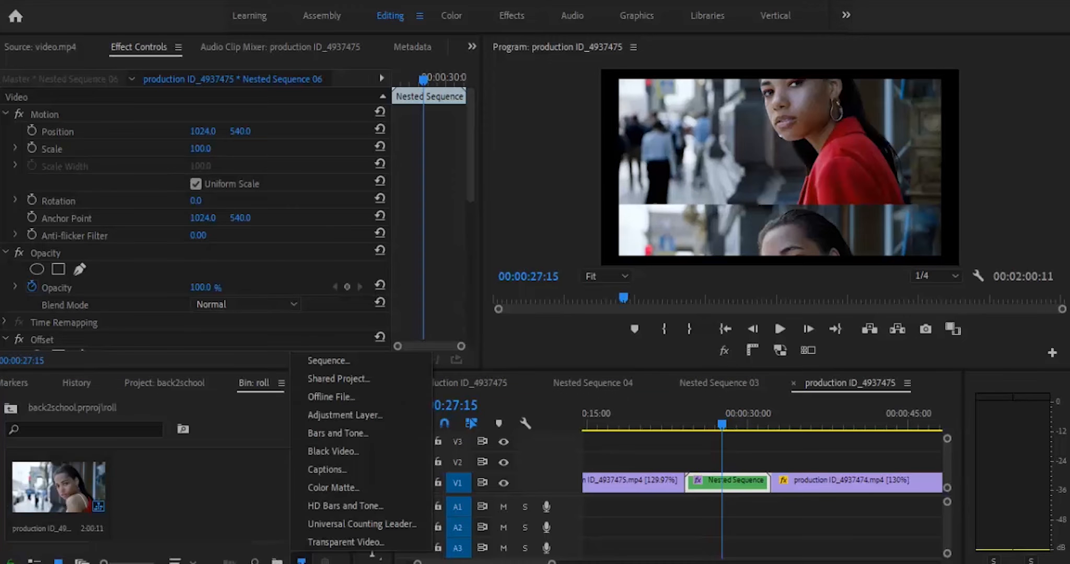
left_click(332, 418)
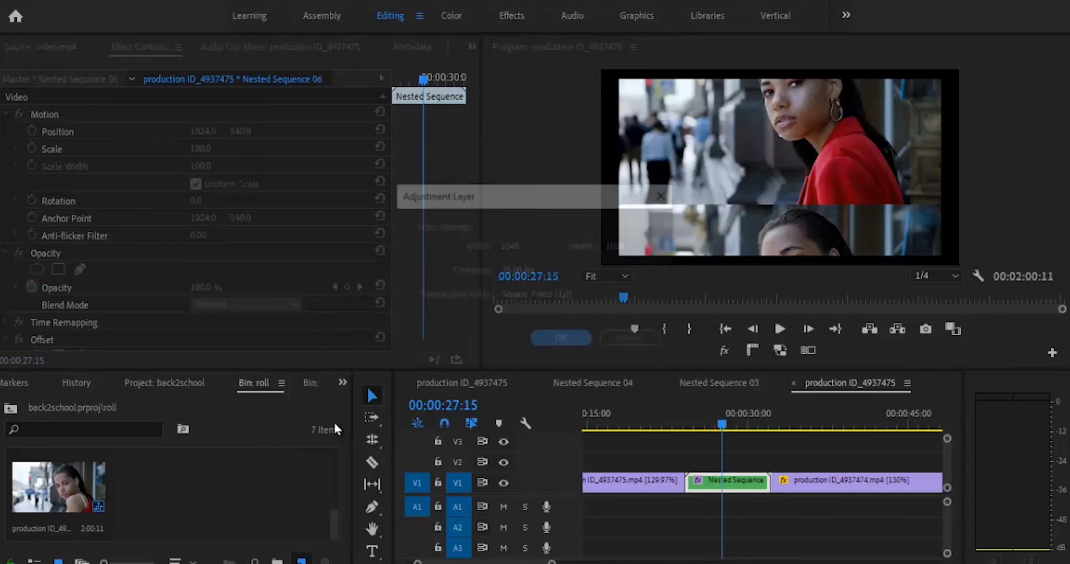
left_click(535, 343)
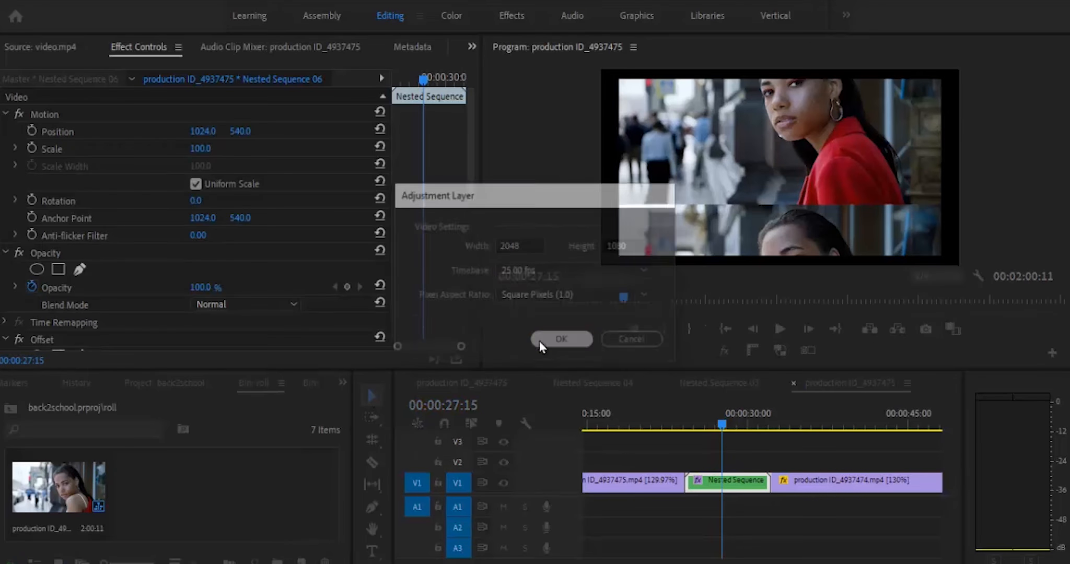
left_click_drag(154, 496, 770, 460)
left_click(748, 462)
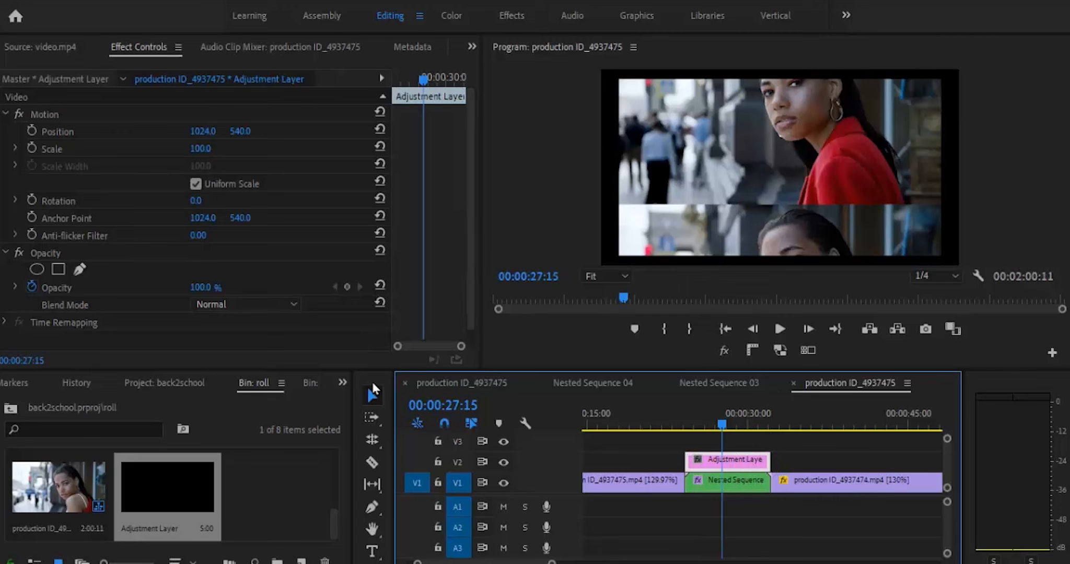
- Find the Directional Blur effect by searching for "direction" and apply it to the adjustment layer
left_click(339, 383)
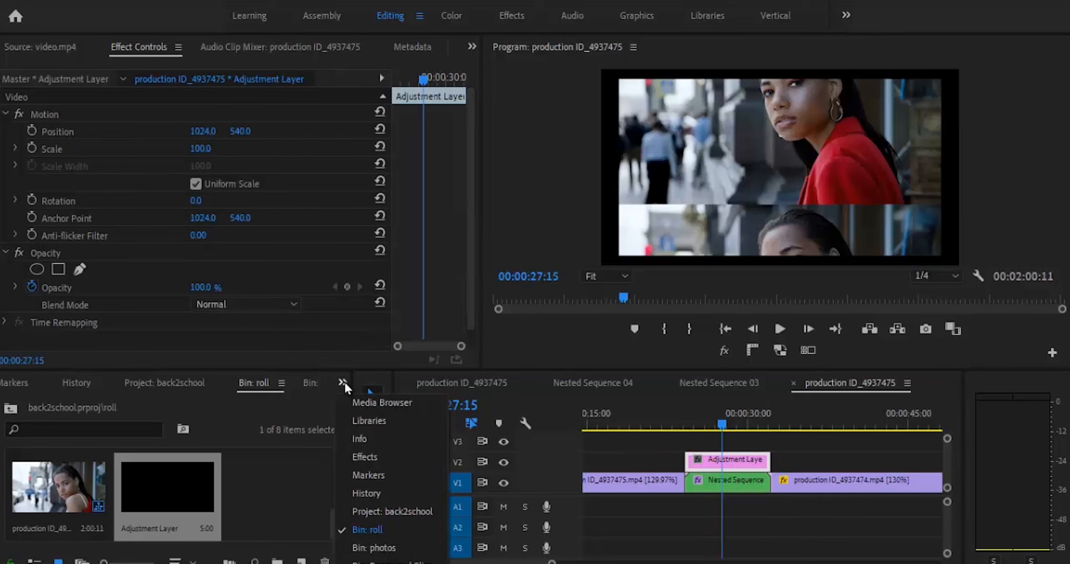
left_click(362, 459)
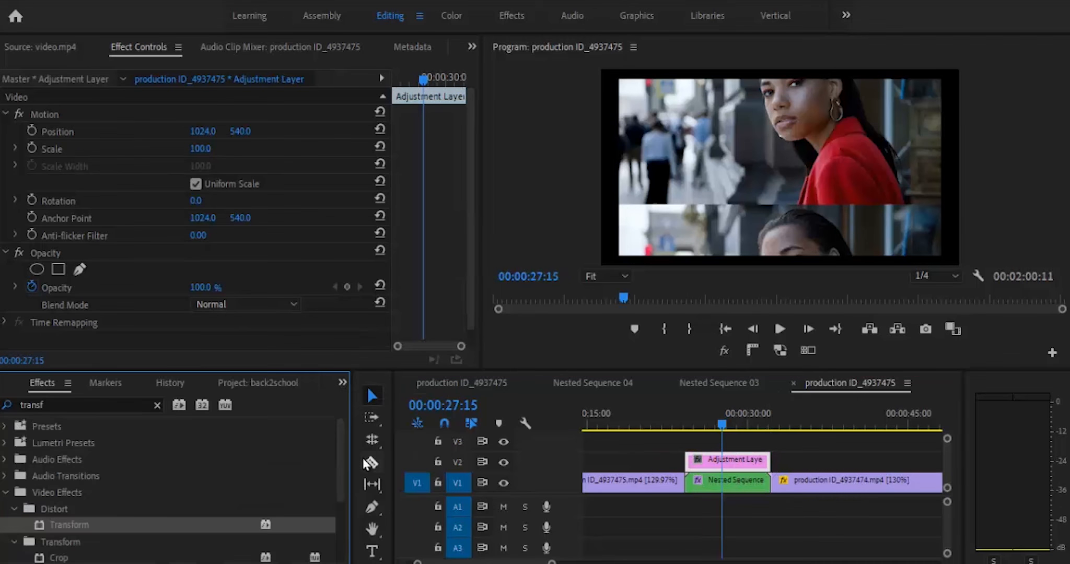
left_click(116, 405)
key("BackSpace")
key("BackSpace")
key("BackSpace")
key("BackSpace")
key("BackSpace")
key("BackSpace")
type("di")
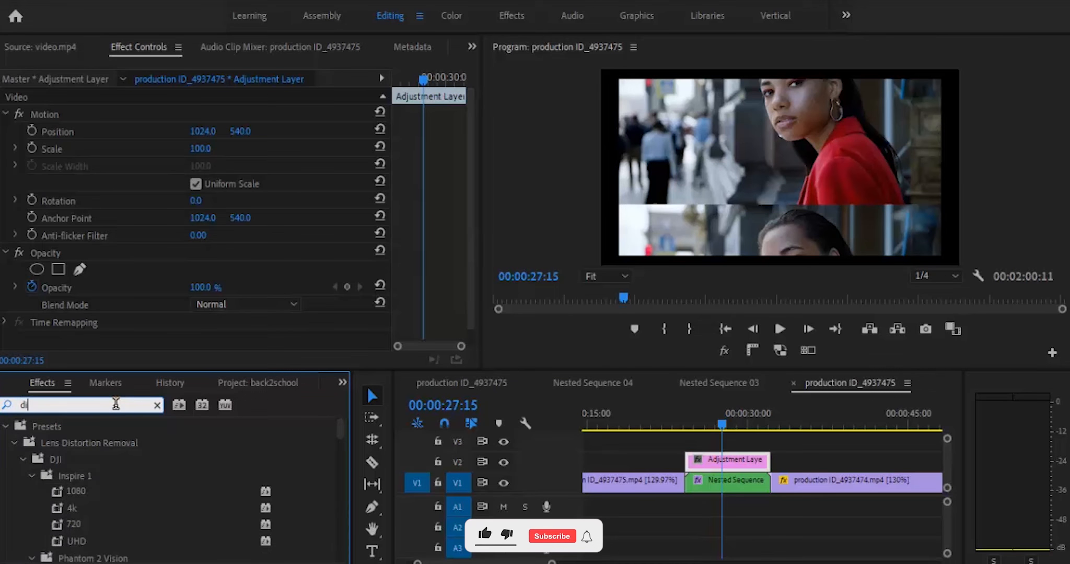
type("rection")
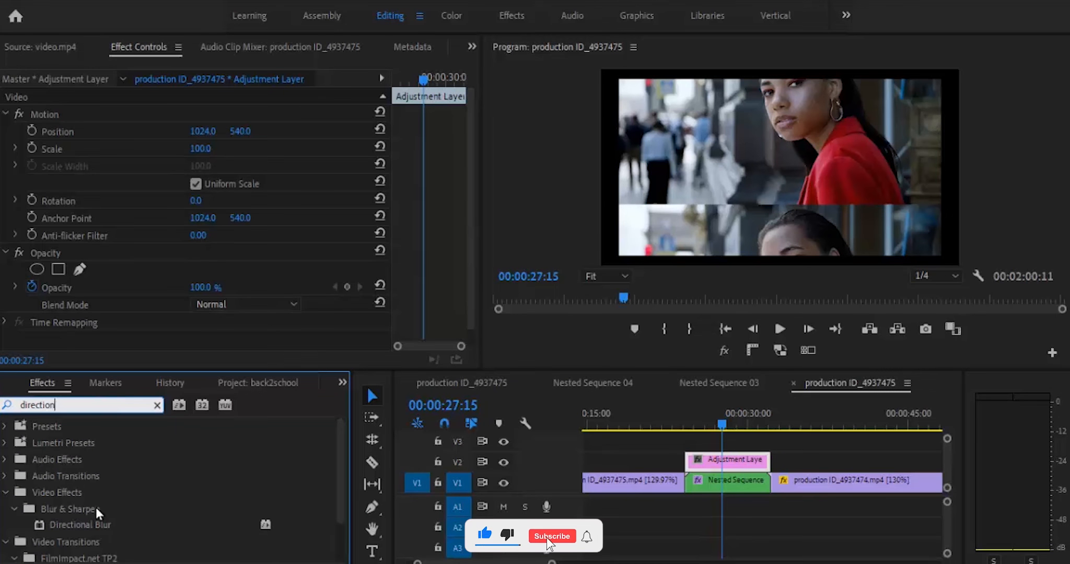
left_click_drag(96, 525, 728, 468)
- Set the adjustment layer's Directional Blur Blur Length to 15 and play back the transition from just before the nested clip
scroll(460, 251, "down", 3)
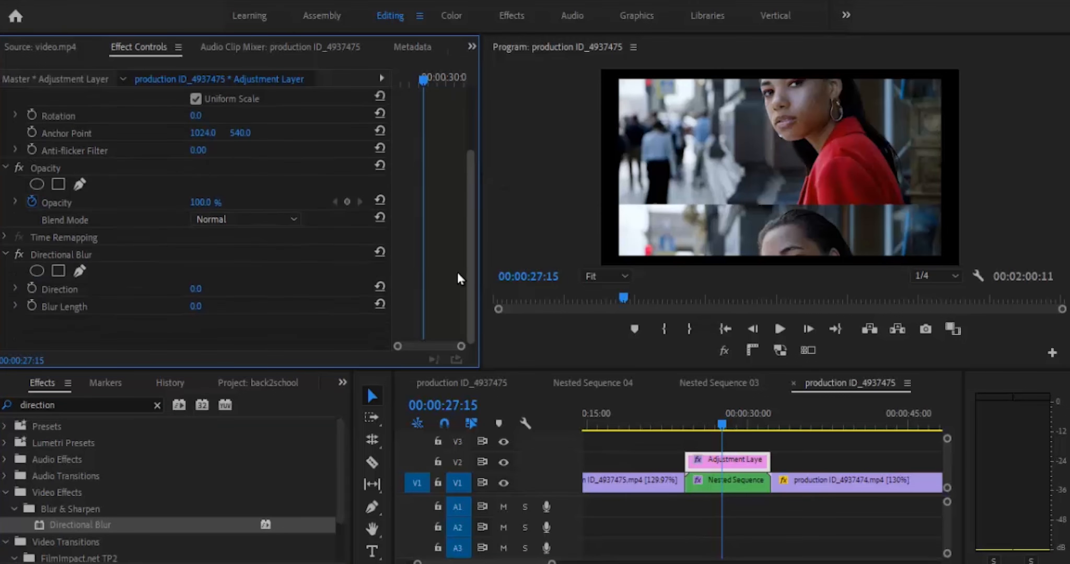
left_click(193, 306)
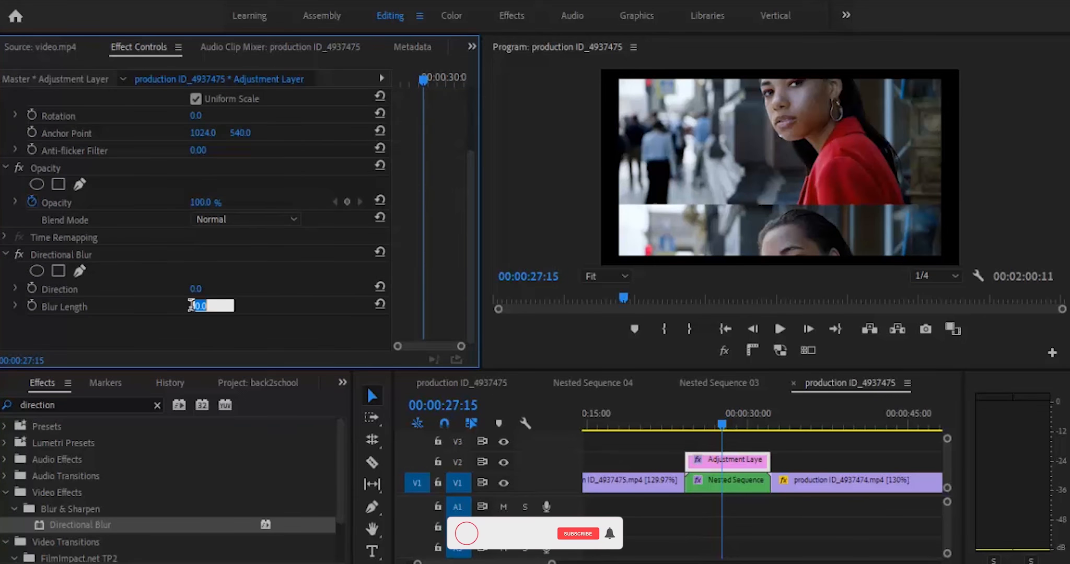
type("15")
key("Return")
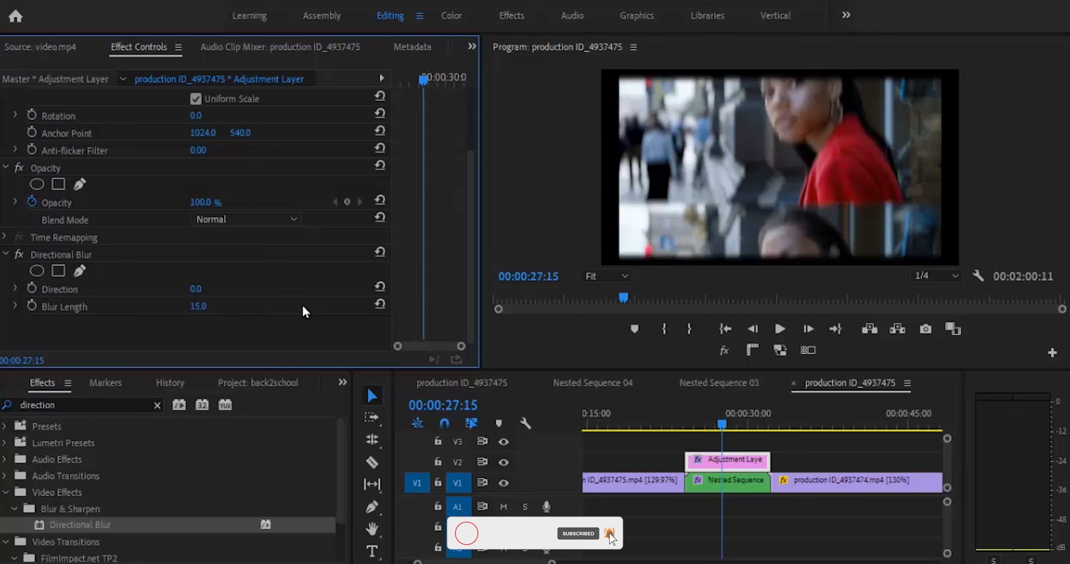
left_click(668, 418)
left_click(778, 329)
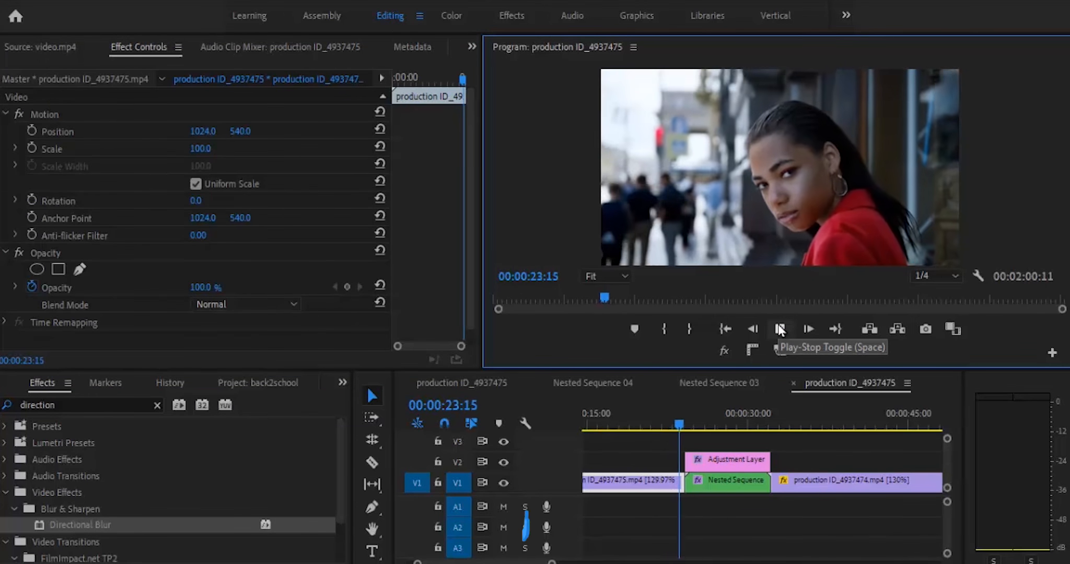